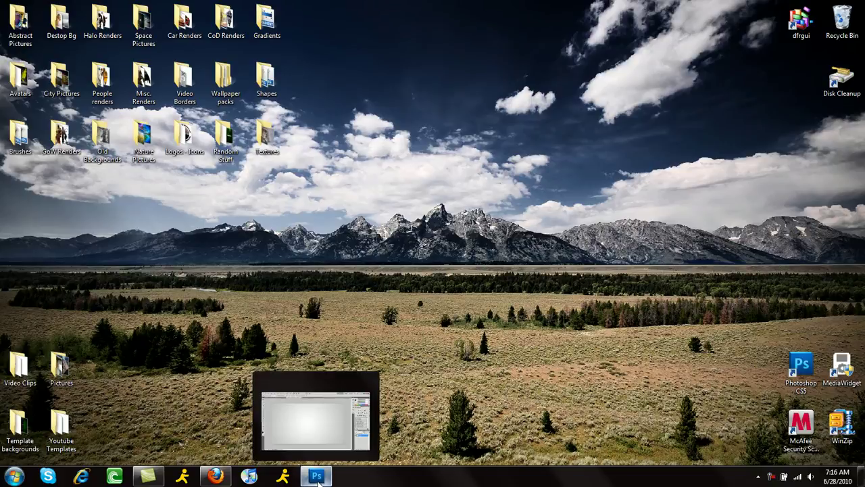
- Bring Photoshop forward to show the Untitled-1 document with its light gray gradient background
left_click(331, 464)
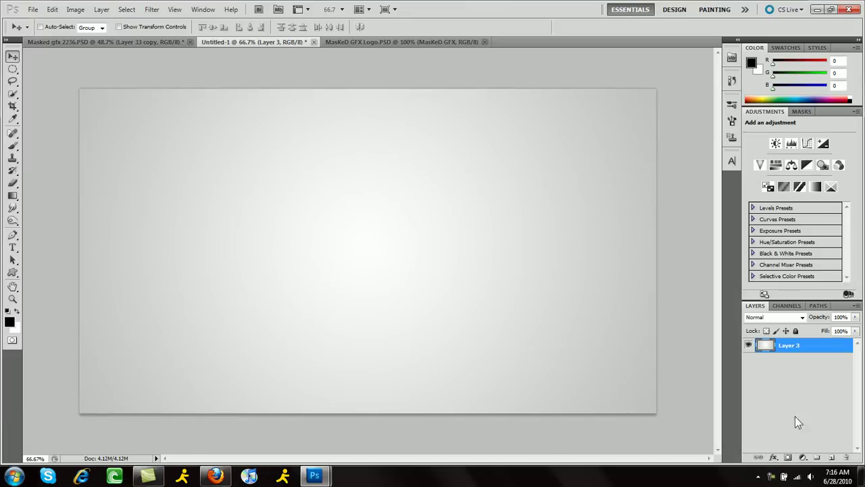
- On a new layer, type 'Glossy' in bold black and move it toward the canvas centre
left_click(831, 458)
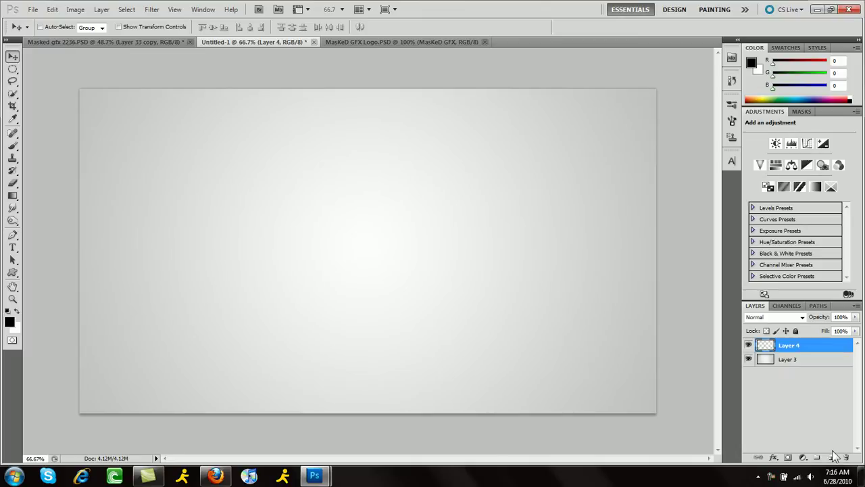
key("t")
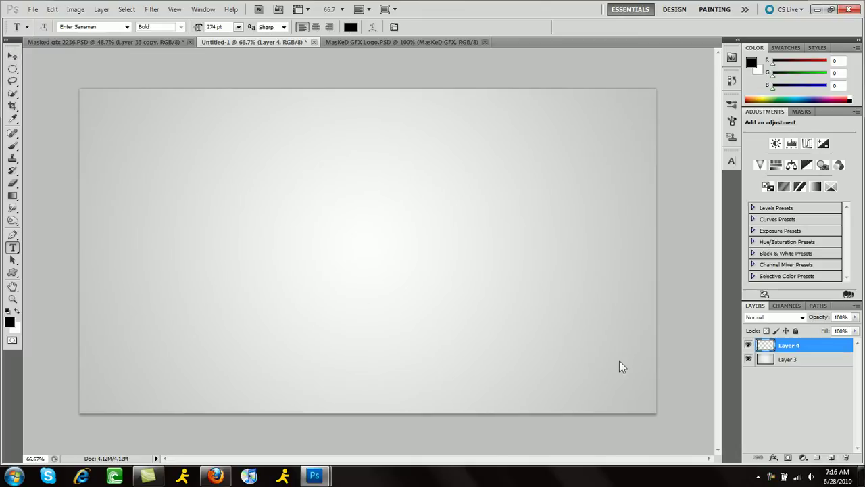
left_click(149, 241)
type("g")
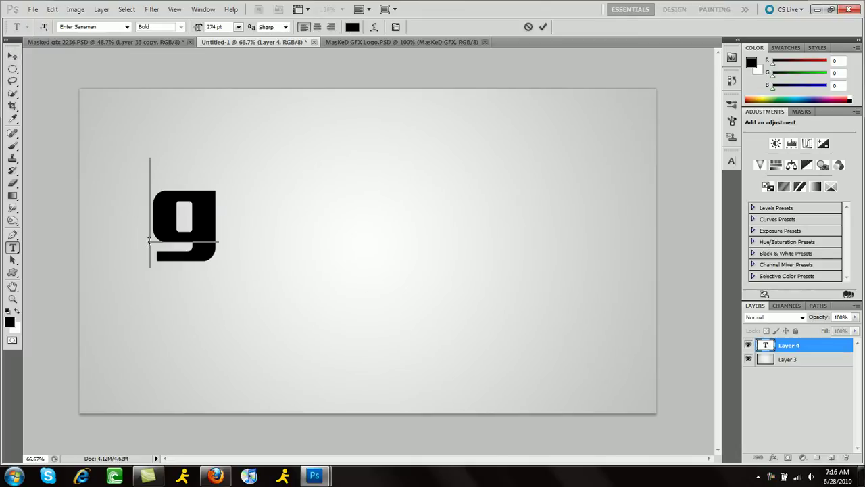
type("lossy")
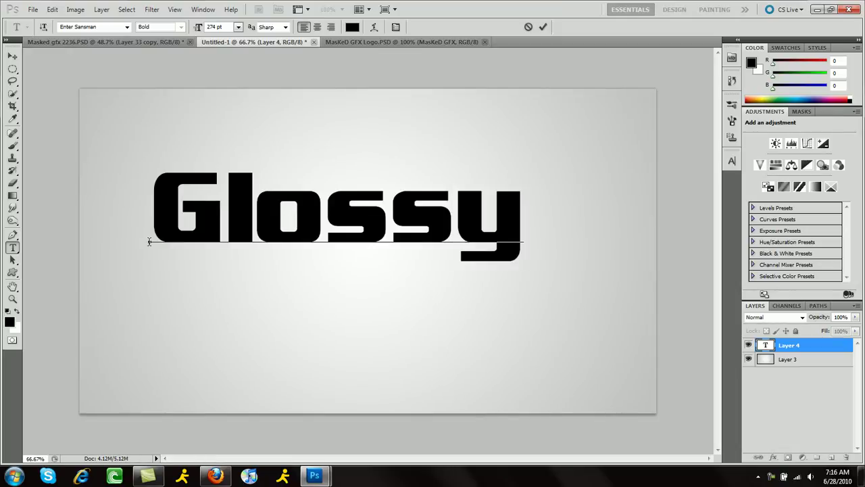
key("ctrl+Return")
key("v")
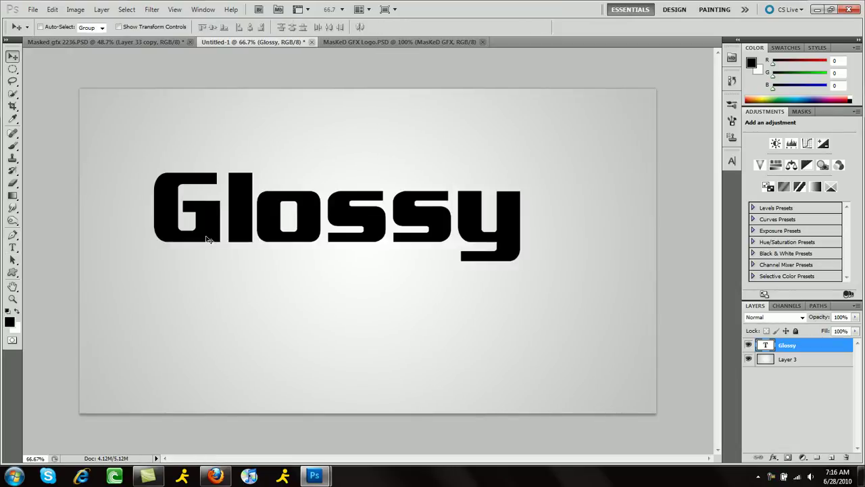
left_click_drag(304, 241, 324, 251)
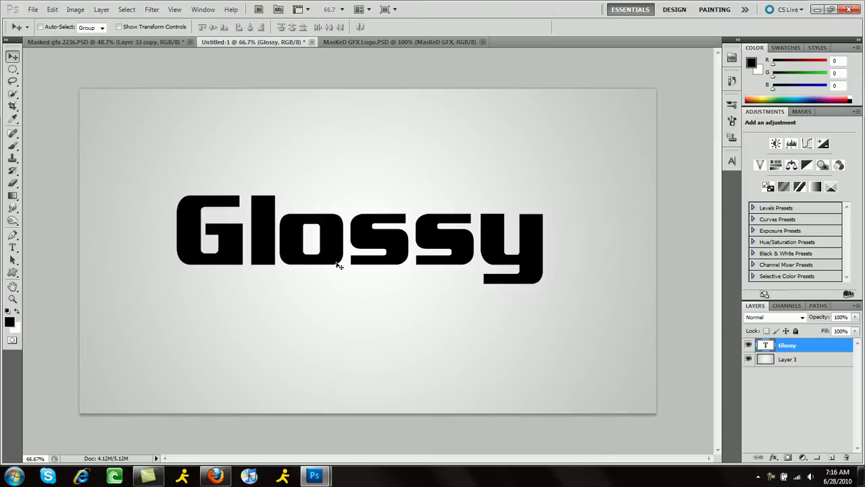
- Add empty Layer 4 above the Glossy text and clip it to the text as a clipping mask
left_click(832, 458)
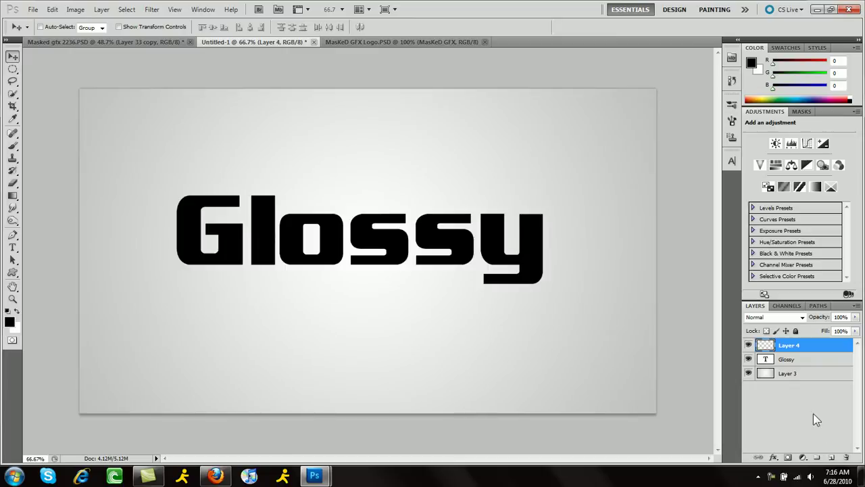
left_click(819, 353, "alt")
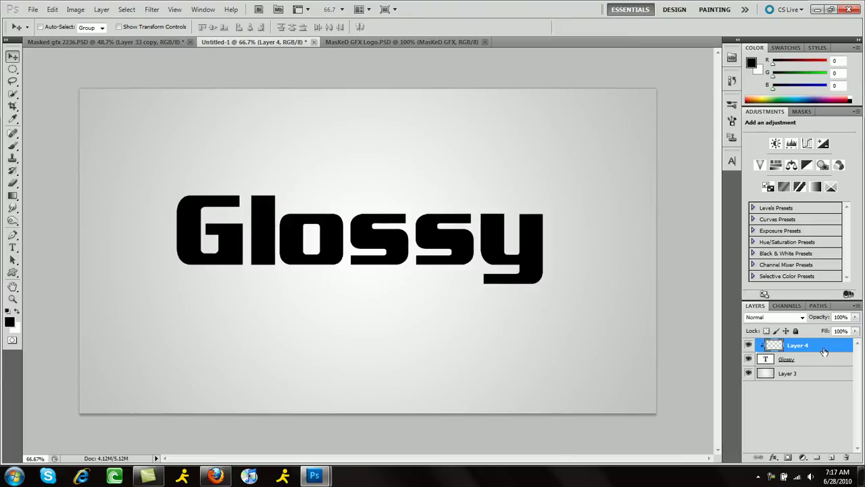
right_click(824, 351)
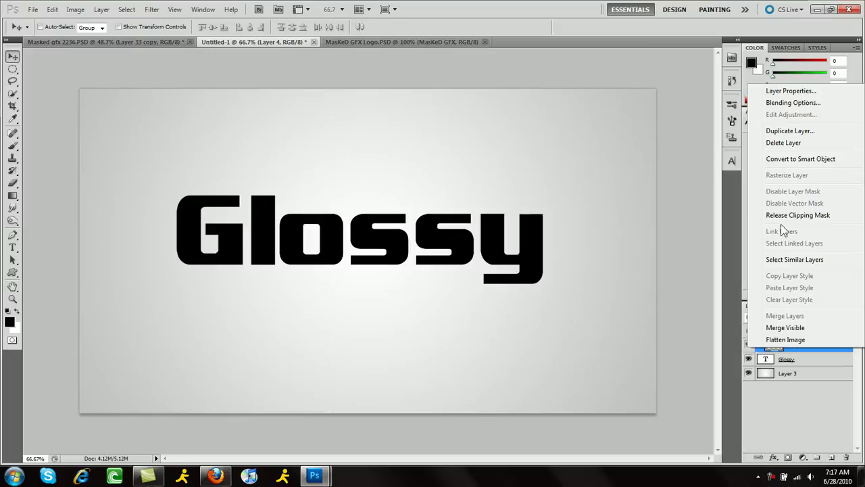
left_click(676, 226)
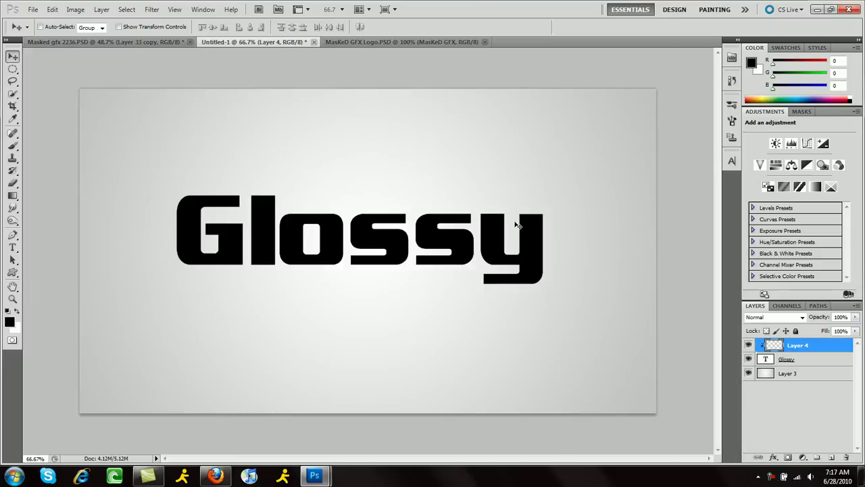
- Fill Layer 4 with a black-to-transparent radial gradient dragged from the text to the canvas edge
key("g")
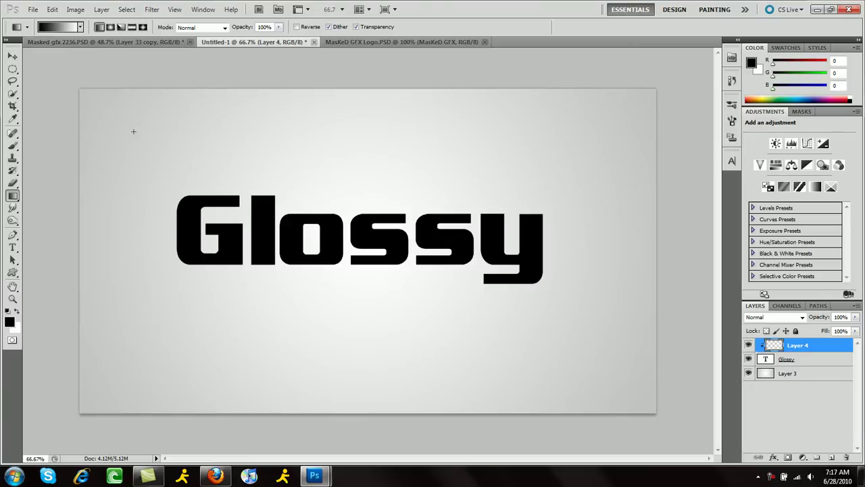
left_click(80, 28)
left_click_drag(124, 62, 127, 84)
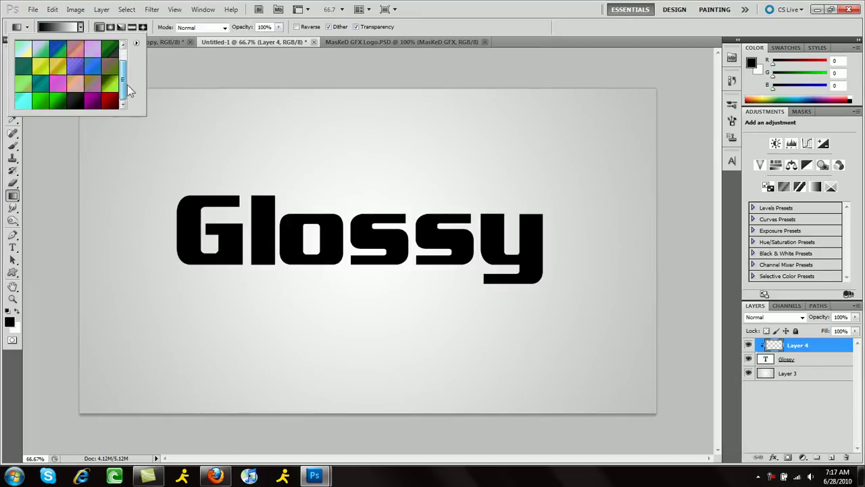
left_click(73, 102)
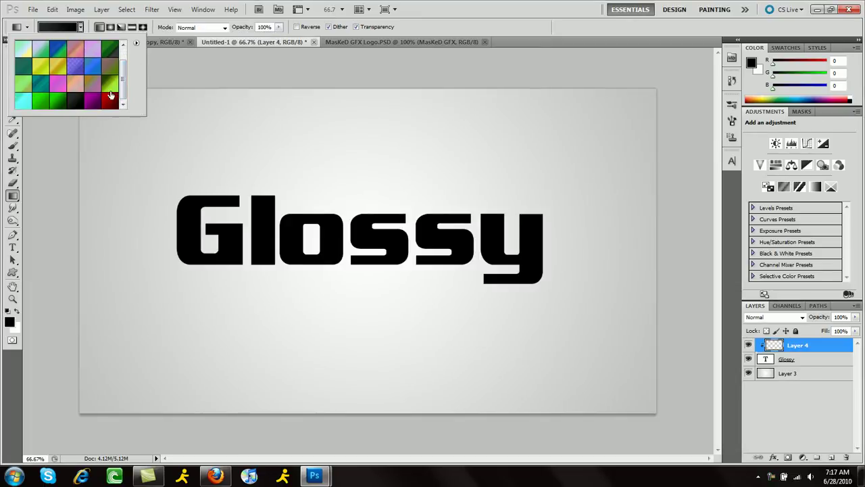
left_click(162, 77)
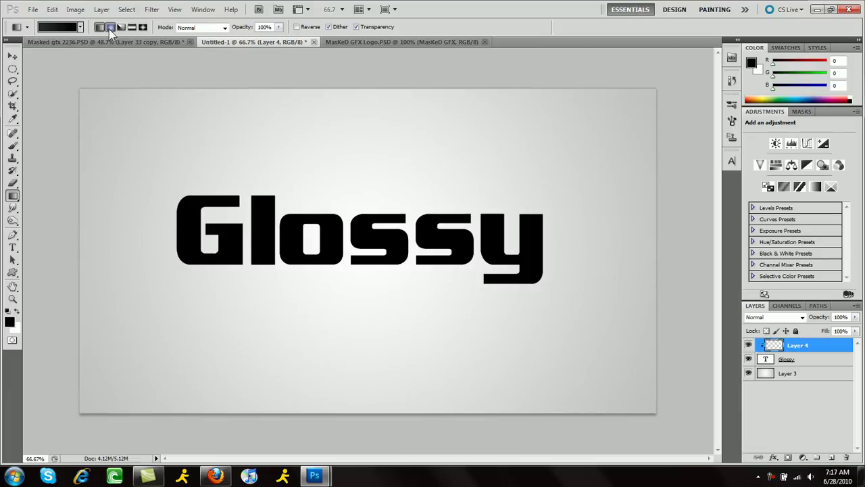
left_click(110, 27)
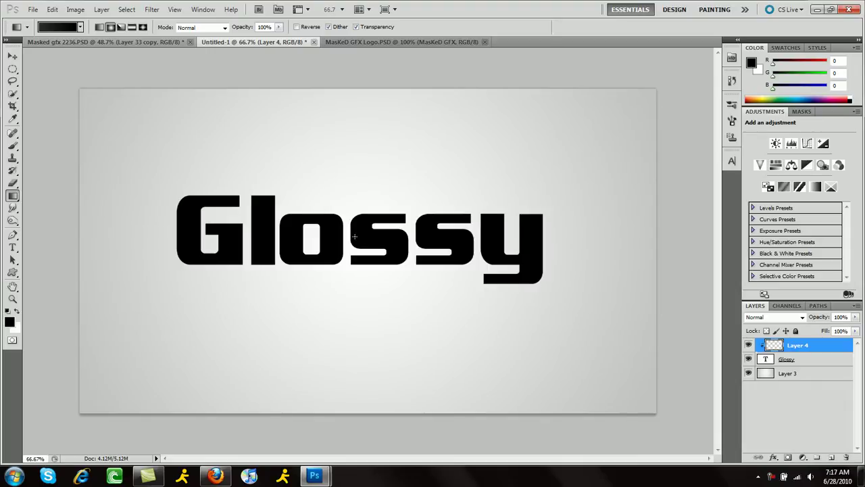
left_click_drag(354, 236, 679, 236)
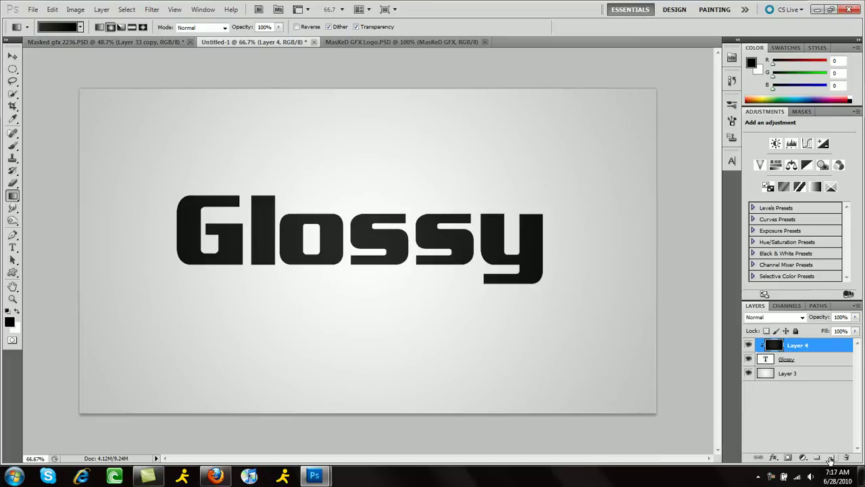
- Add a clipped Layer 5 and select the top half of Glossy with the Rectangular Marquee
left_click(830, 459)
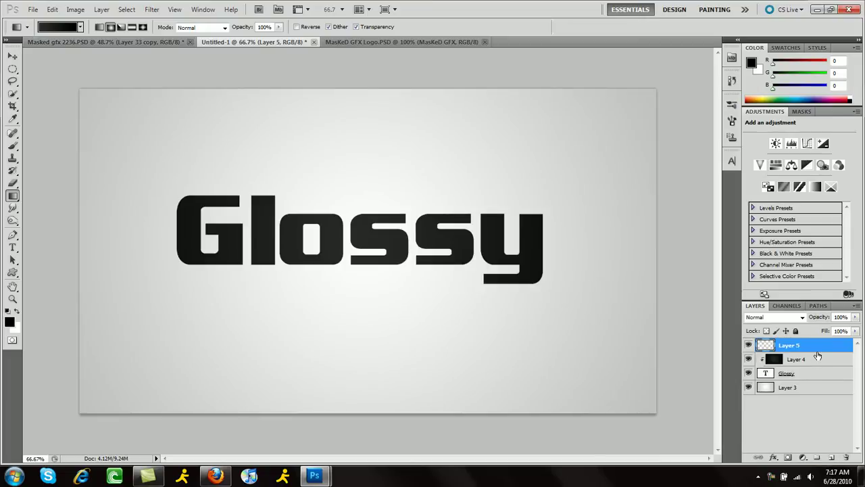
left_click(821, 352, "alt")
key("m")
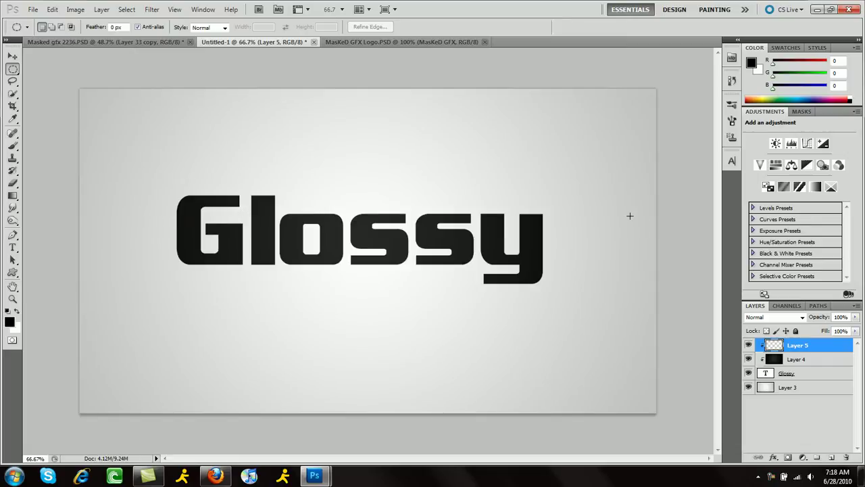
right_click(13, 69)
left_click(60, 68)
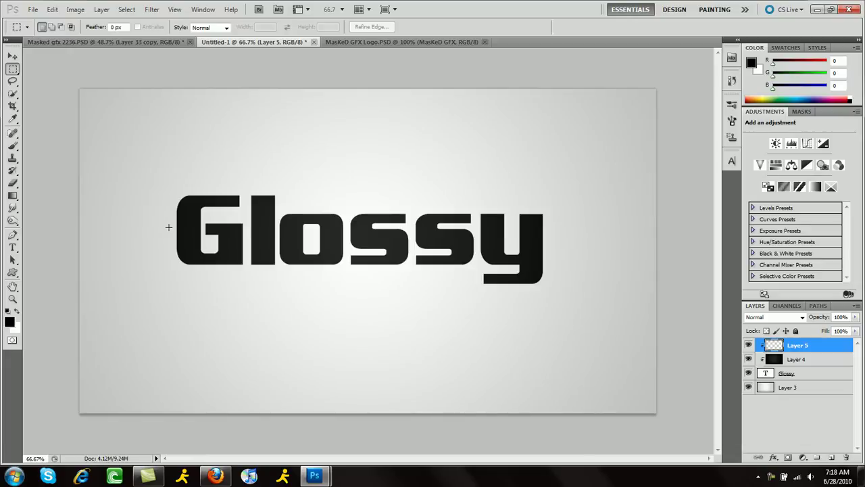
left_click_drag(281, 213, 579, 191)
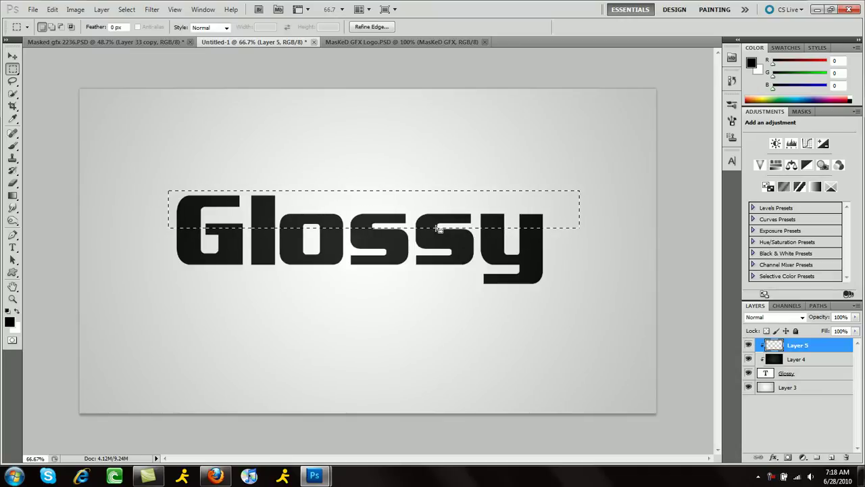
- Fill the selected band with white, then deselect
right_click(385, 212)
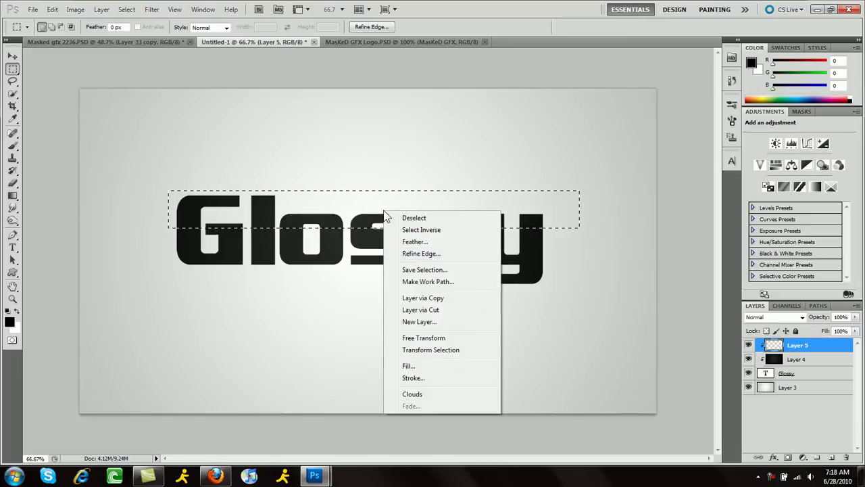
left_click(419, 367)
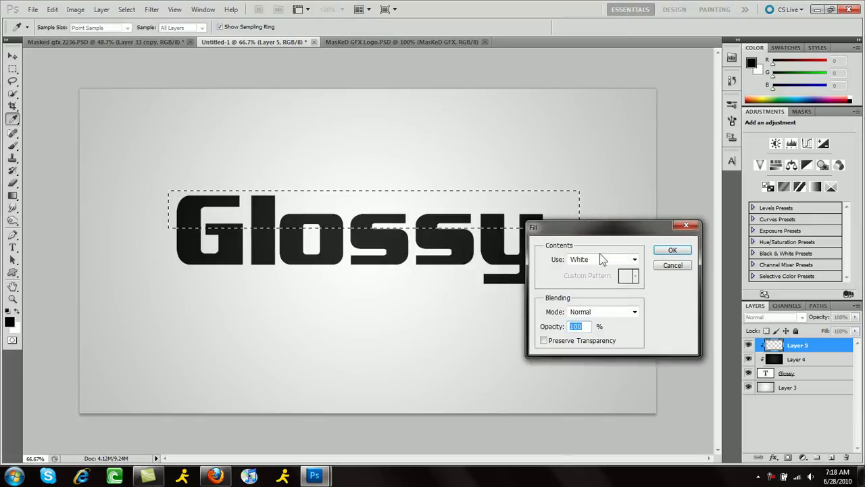
left_click(672, 250)
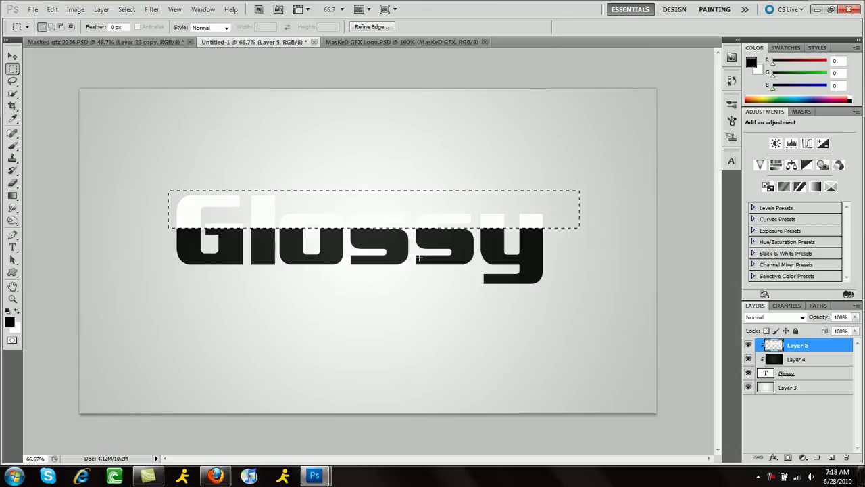
right_click(406, 253)
left_click(436, 258)
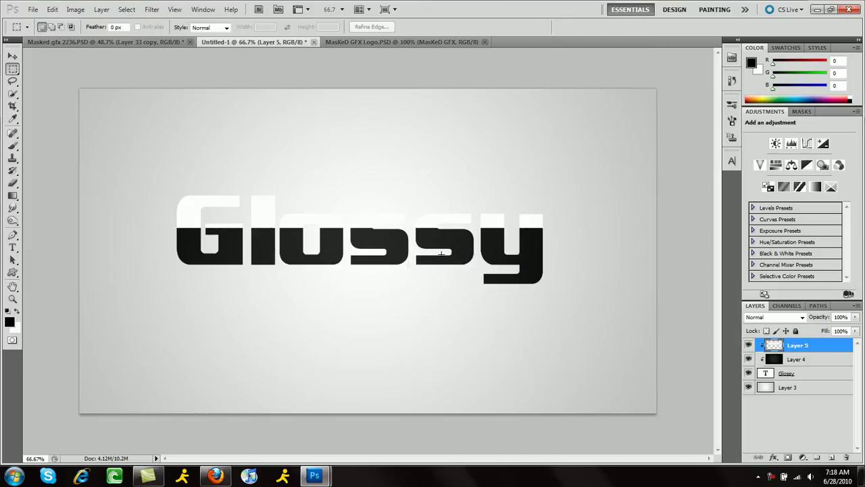
- Mask Layer 5 with an upward black-to-white linear gradient and lower its opacity to 78%
left_click(788, 458)
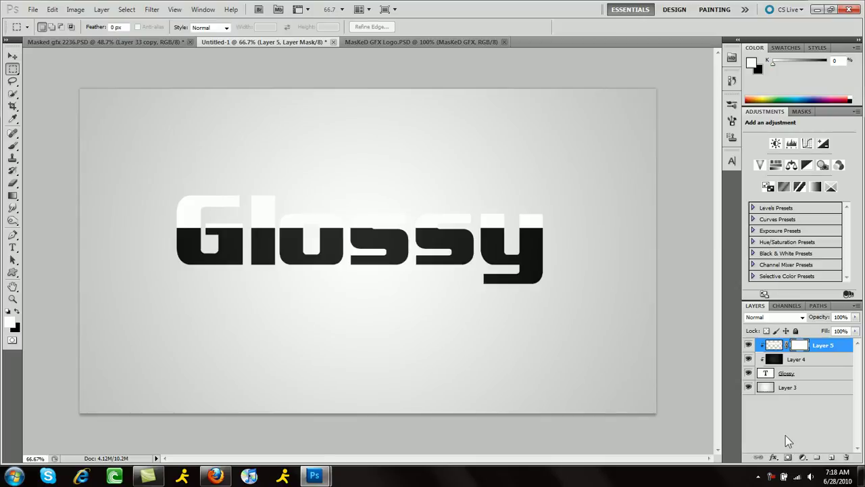
key("g")
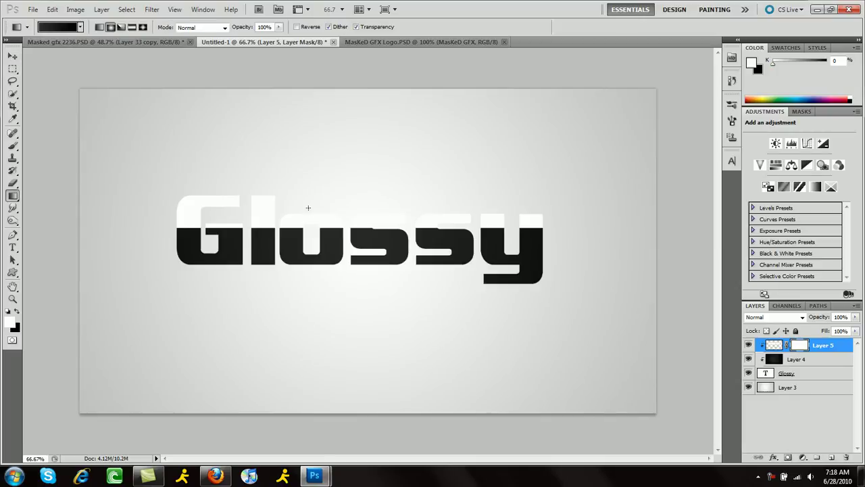
left_click(102, 27)
left_click(80, 27)
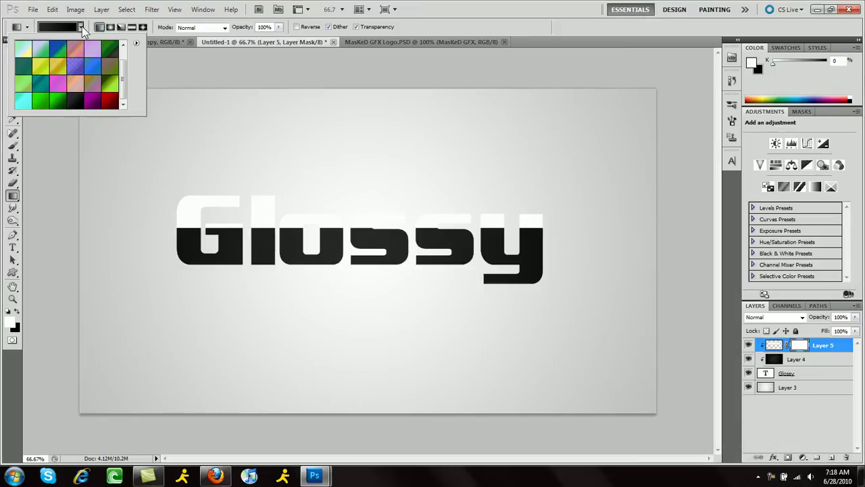
scroll(59, 67, "up", 2)
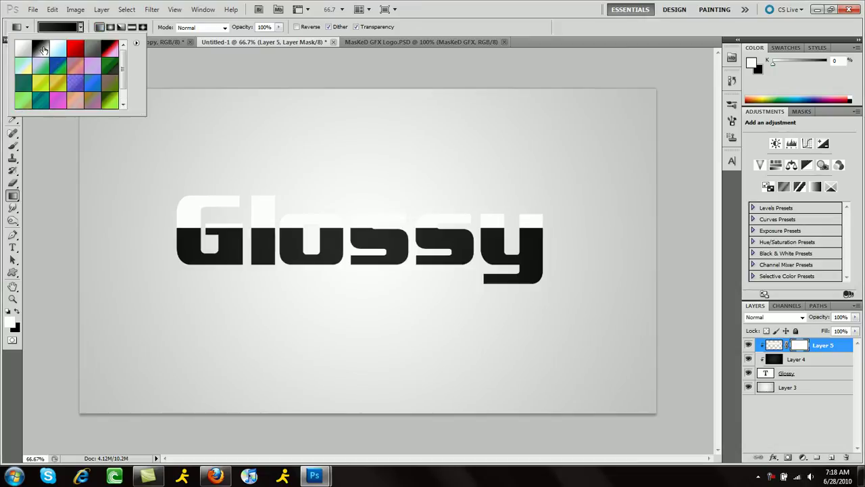
left_click(43, 50)
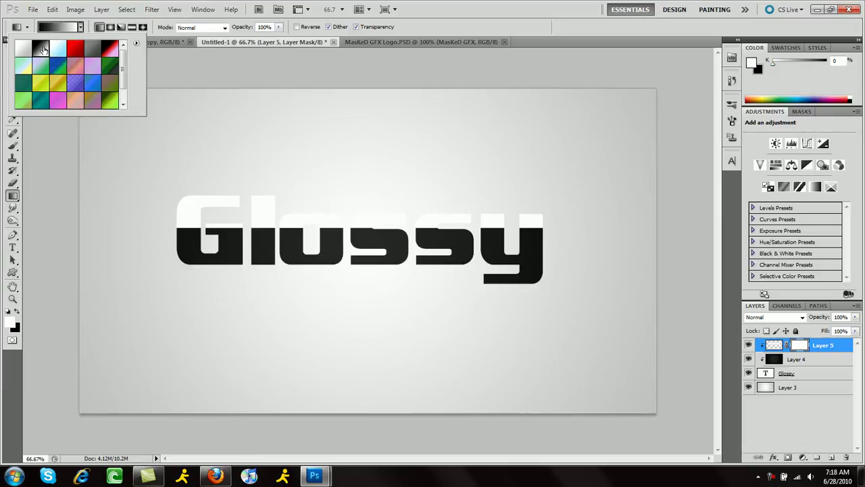
left_click(391, 232)
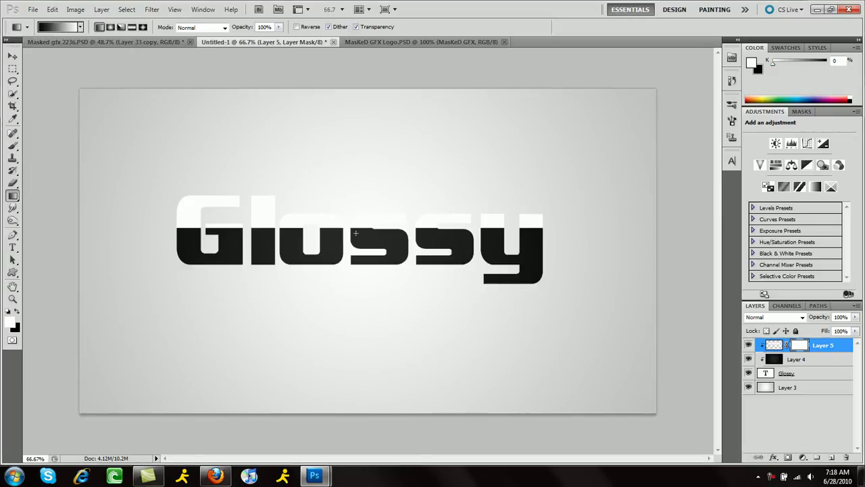
left_click_drag(356, 232, 358, 174)
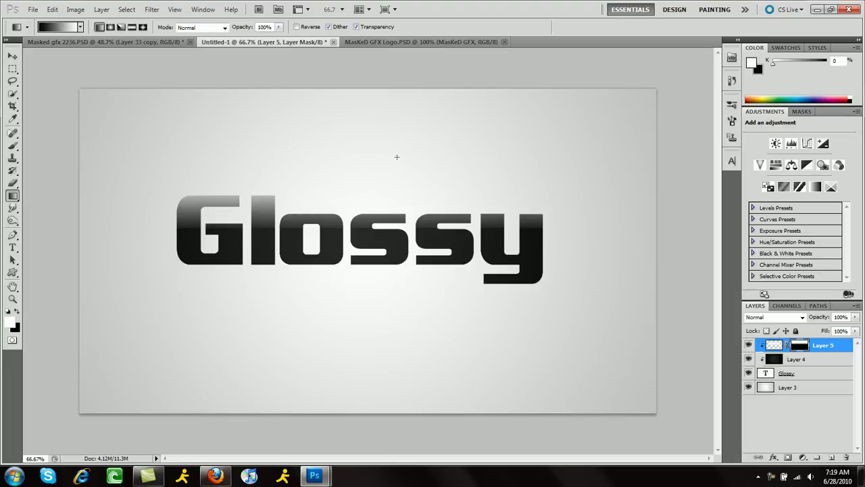
left_click(856, 317)
mouse_move(853, 330)
left_mouse_down()
mouse_move(845, 329)
mouse_move(855, 329)
left_mouse_up()
- Delete Layer 5, add a new layer clipped to Layer 4, and draw a wide elliptical selection over the text top
key("Delete")
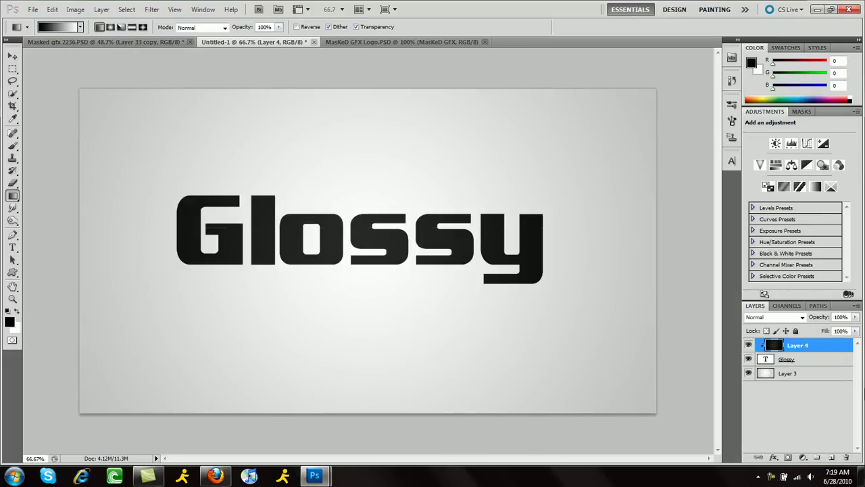
left_click(831, 457)
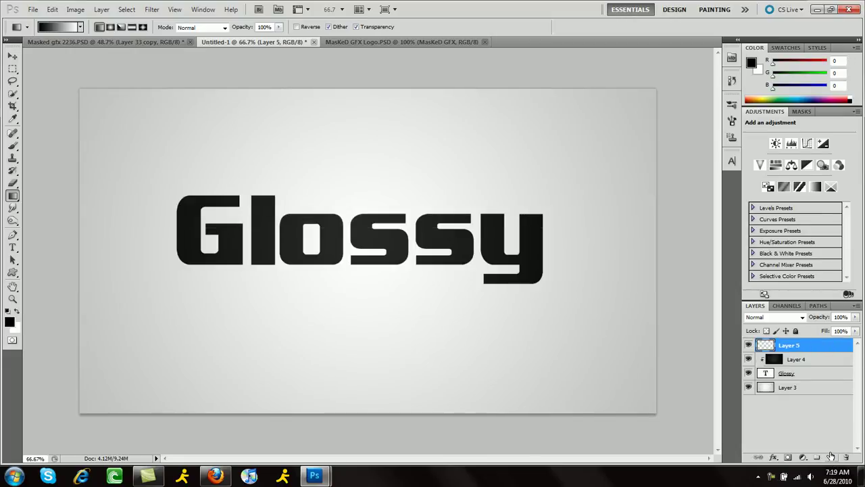
left_click(821, 353, "alt")
key("m")
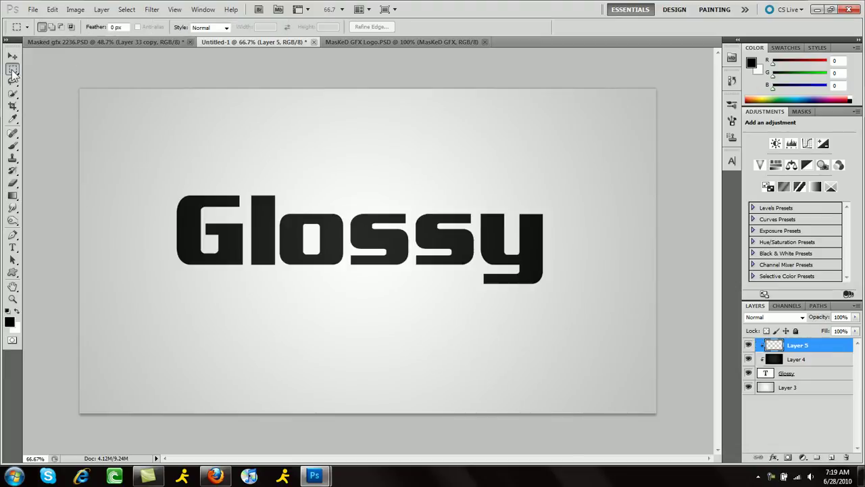
left_click(12, 71)
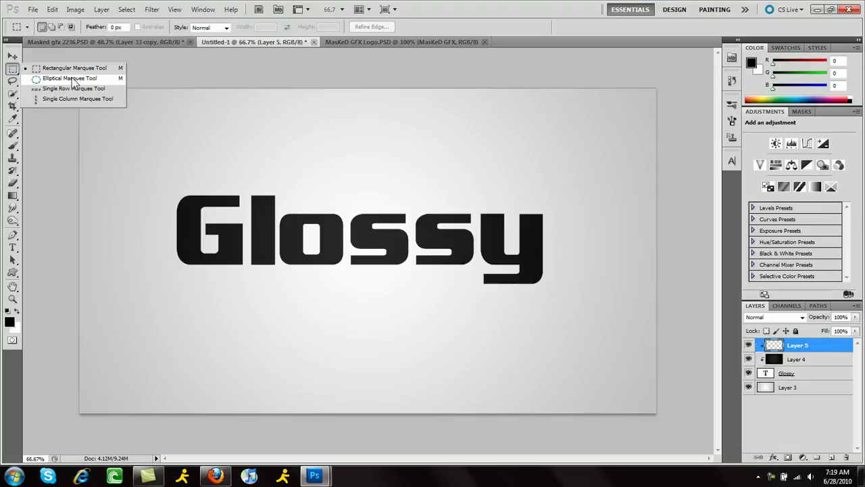
left_click(70, 78)
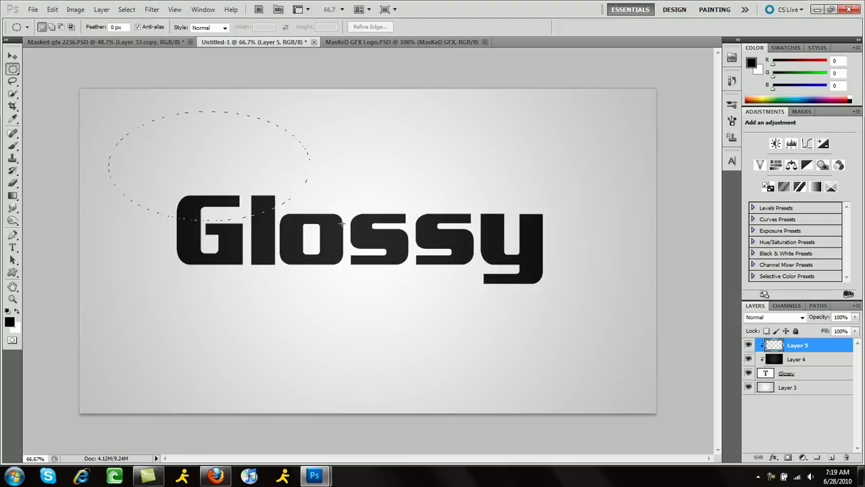
left_click_drag(501, 228, 669, 238)
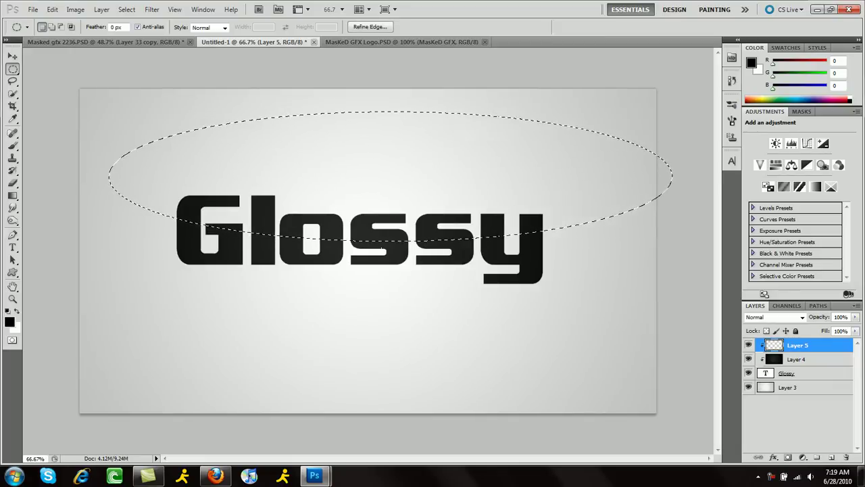
- Fill the elliptical selection with white, then deselect
right_click(367, 197)
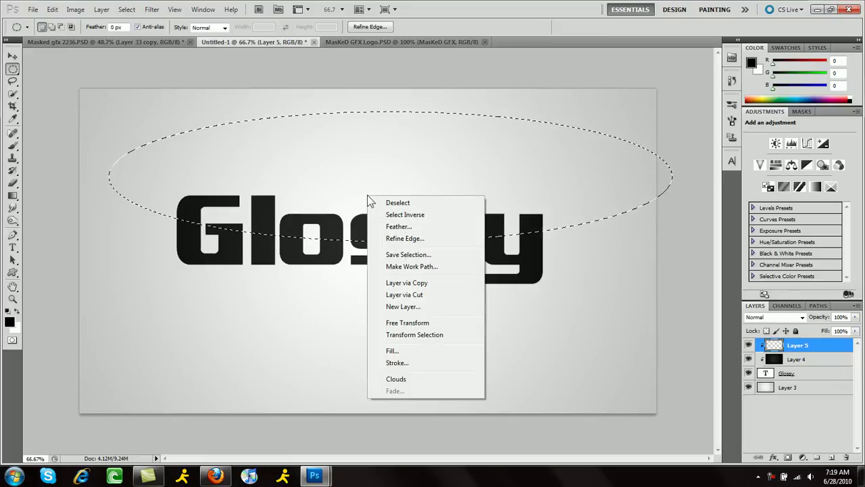
left_click(419, 350)
left_click(668, 250)
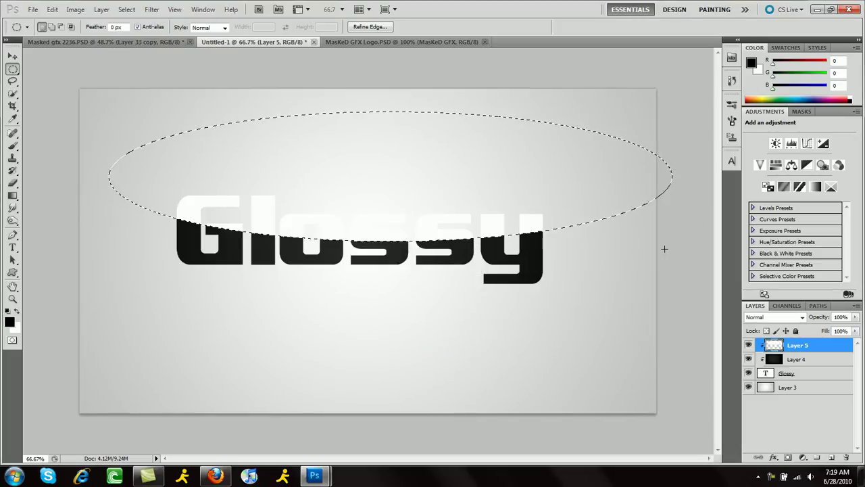
right_click(500, 235)
left_click(541, 239)
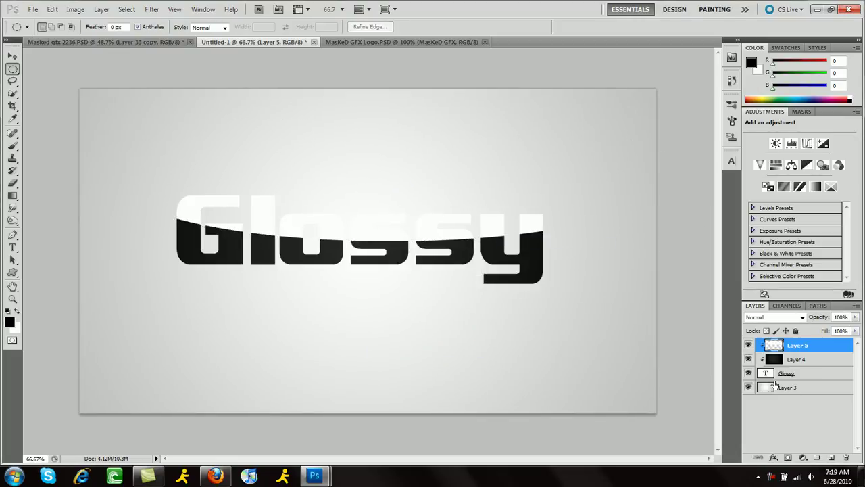
- Mask the white layer with an upward gradient, then delete the layer and its mask
left_click(788, 457)
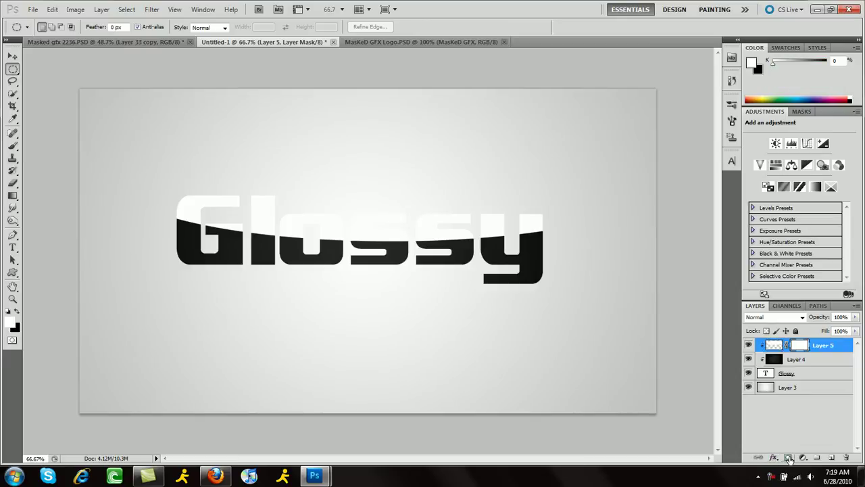
key("g")
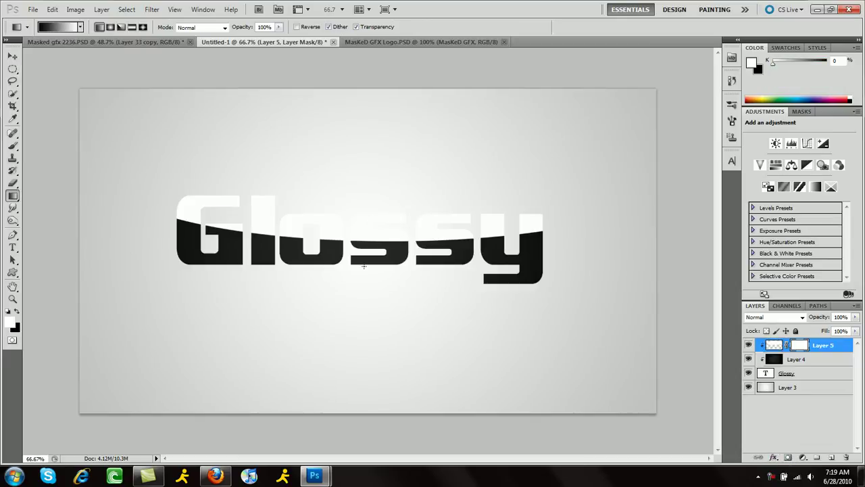
left_click_drag(368, 191, 368, 157)
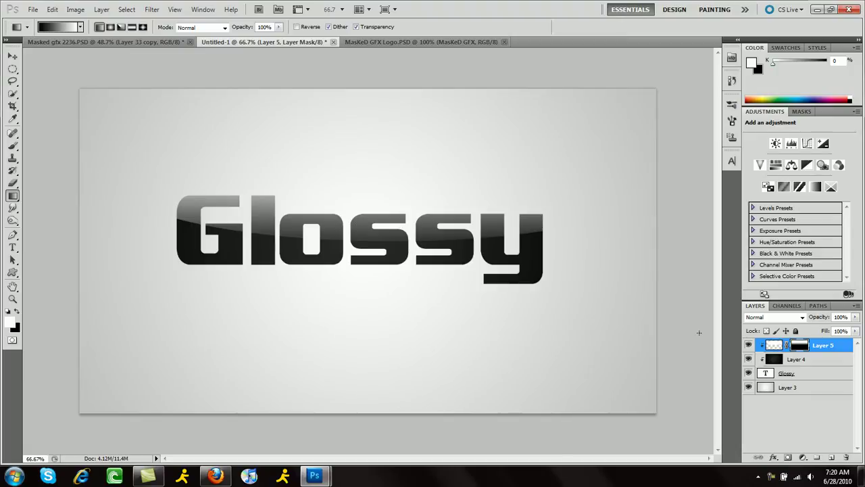
key("Delete")
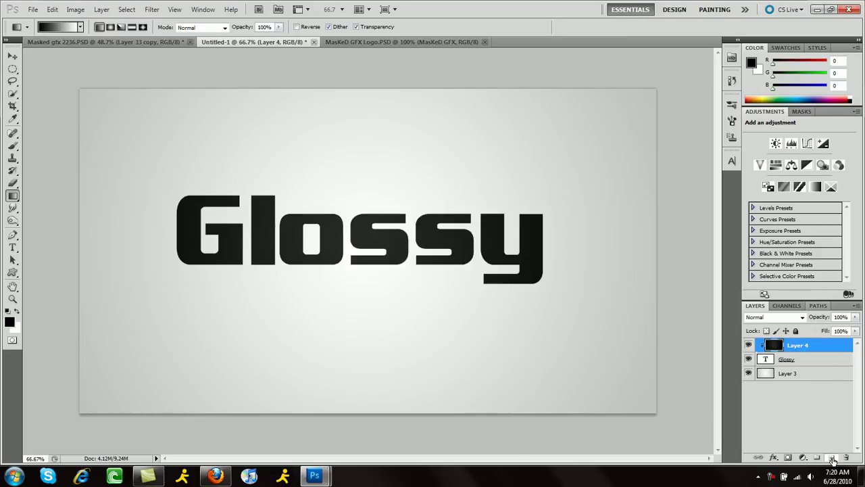
- Add a new Layer 5 clipped to Layer 4 and begin a pen path left of the text
left_click(832, 458)
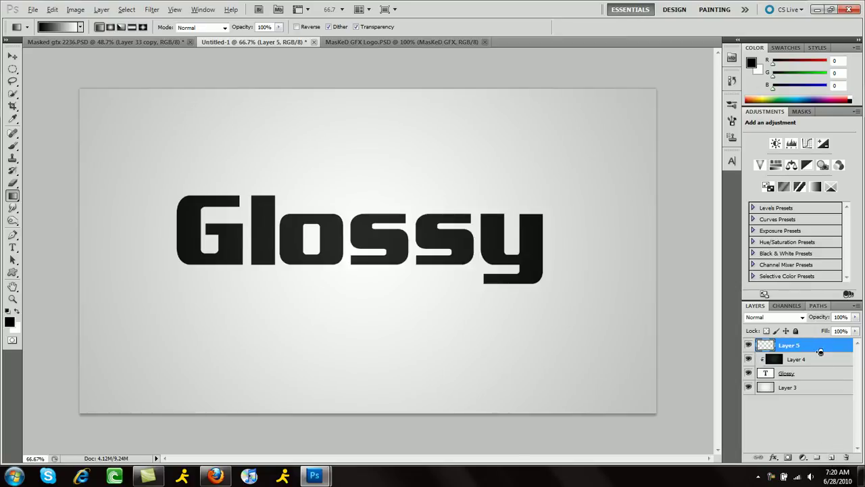
left_click(820, 351, "alt")
key("p")
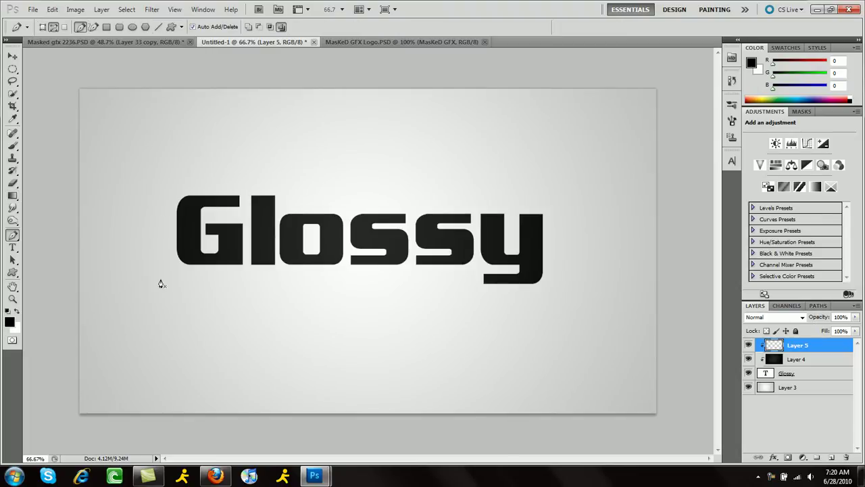
left_click(140, 223)
left_click_drag(604, 190, 749, 120)
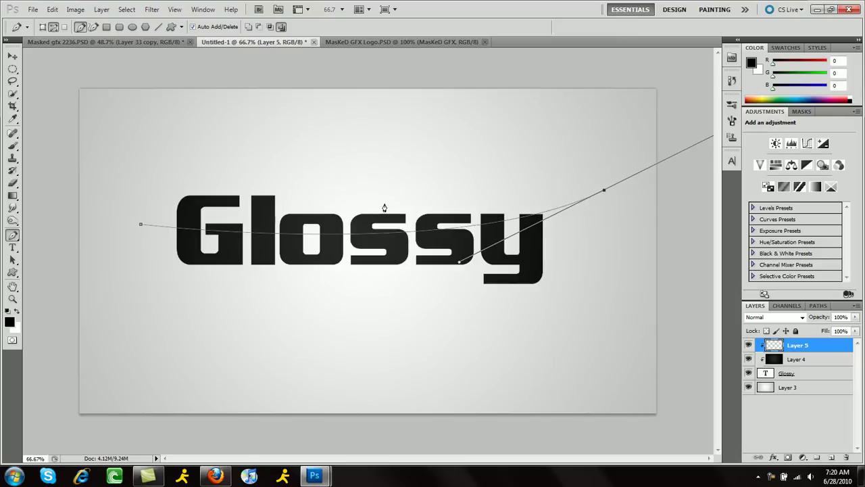
key("ctrl+z")
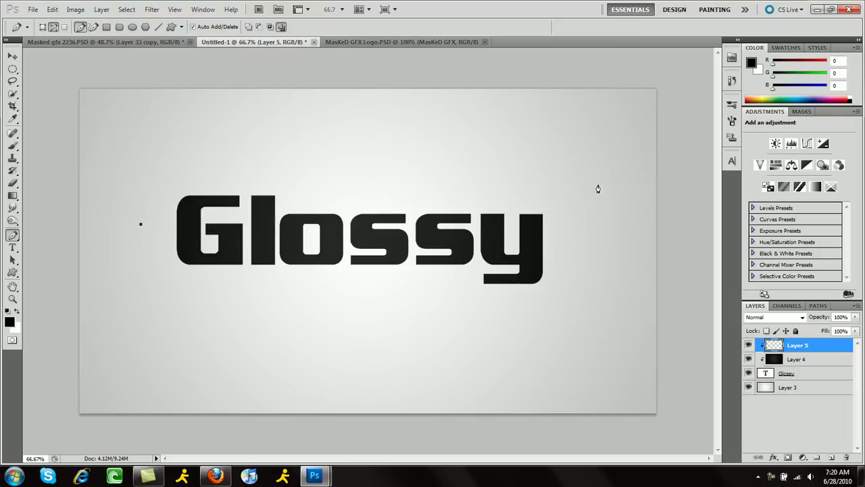
- Curve the pen path across the top half of Glossy and close it at the start point
left_click(614, 188)
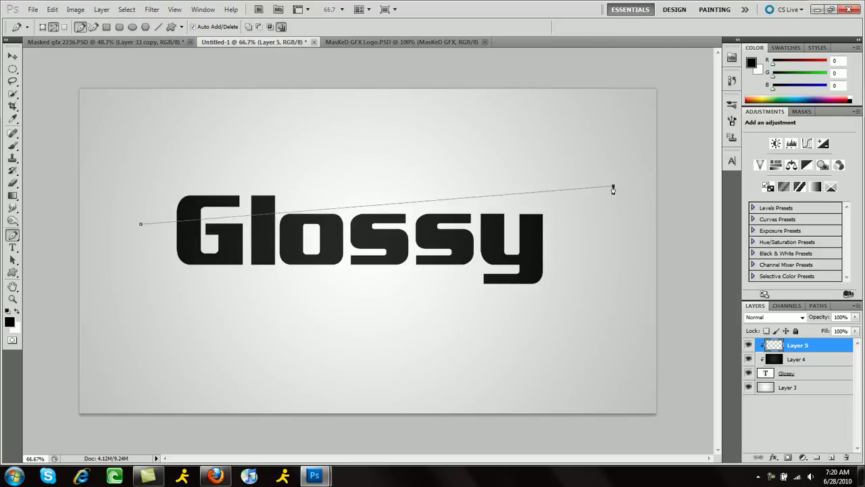
left_click_drag(614, 189, 732, 107)
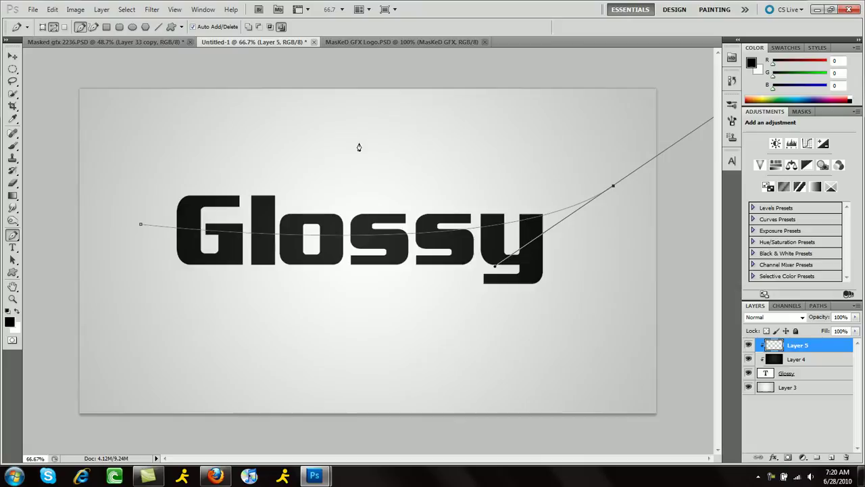
left_click(141, 226)
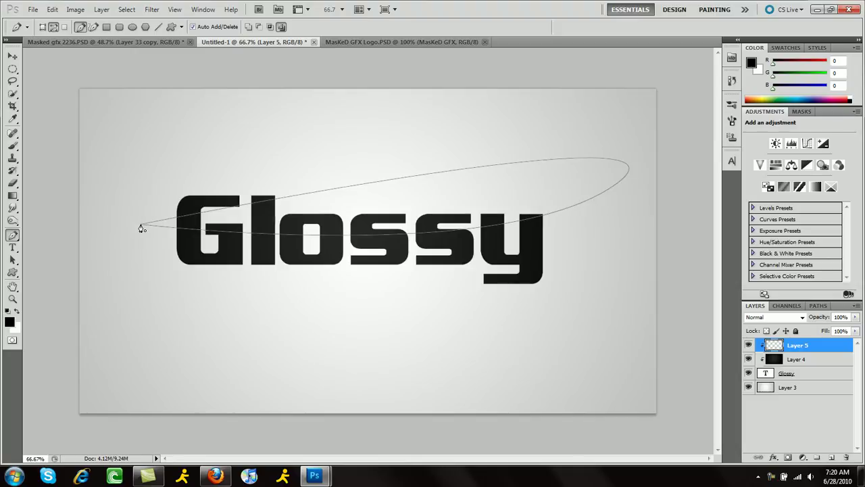
left_click_drag(304, 238, 477, 241)
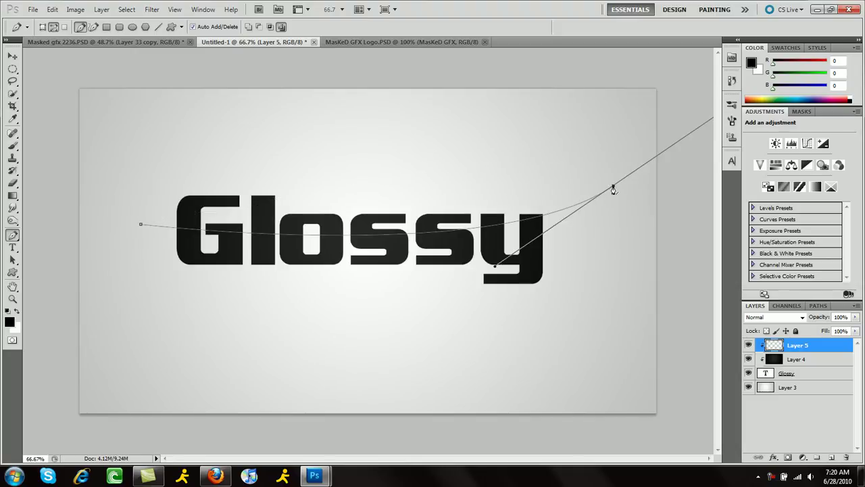
key("alt")
left_click(614, 186, "alt")
left_click_drag(141, 224, 159, 322)
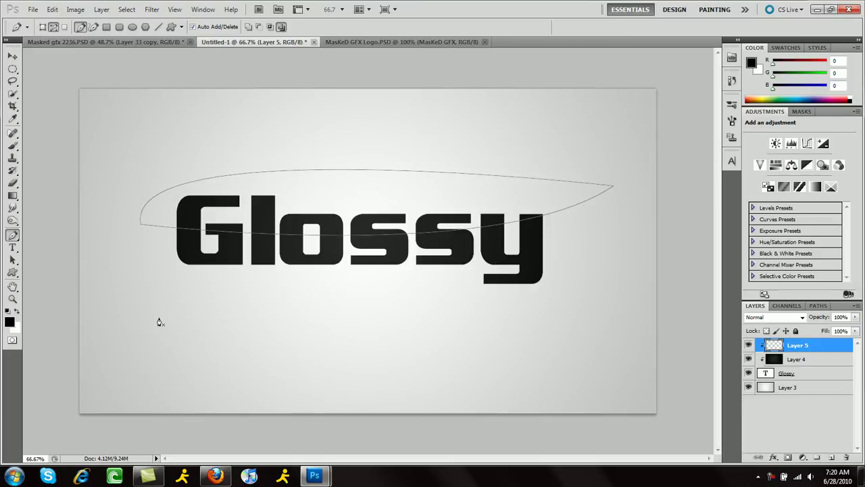
- Fill the path with White on Layer 5 and remove the path outline
right_click(259, 204)
left_click(296, 270)
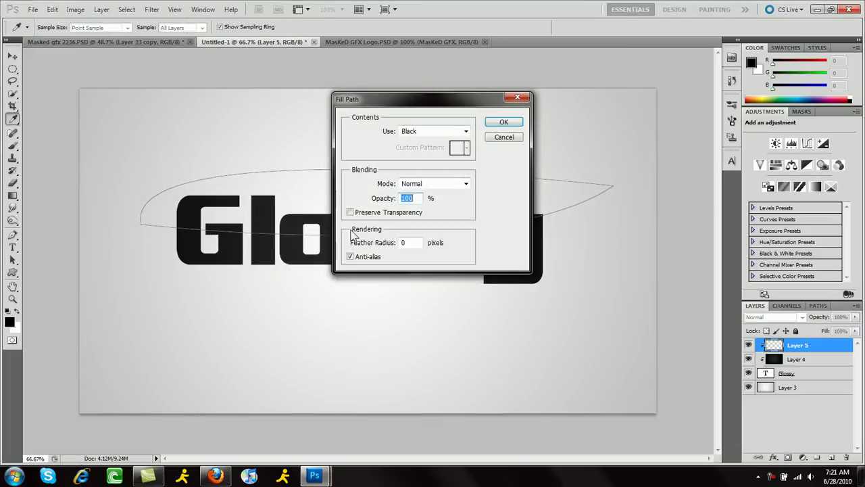
left_click(458, 131)
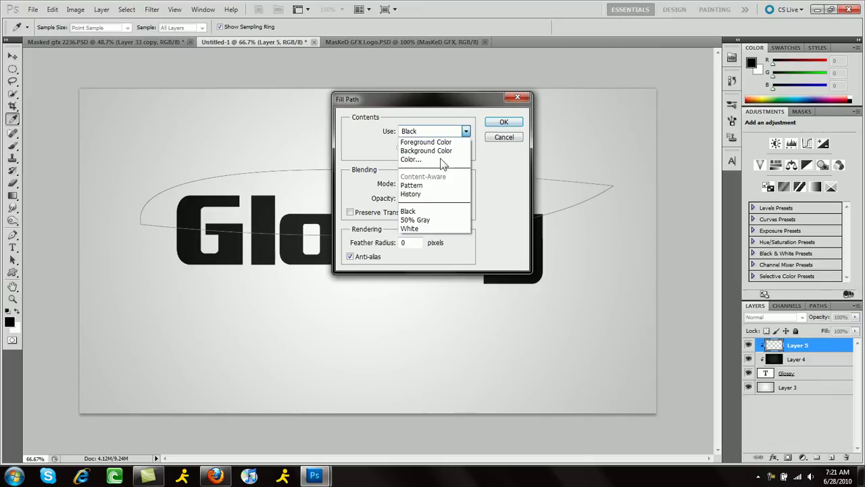
left_click(415, 229)
left_click(503, 122)
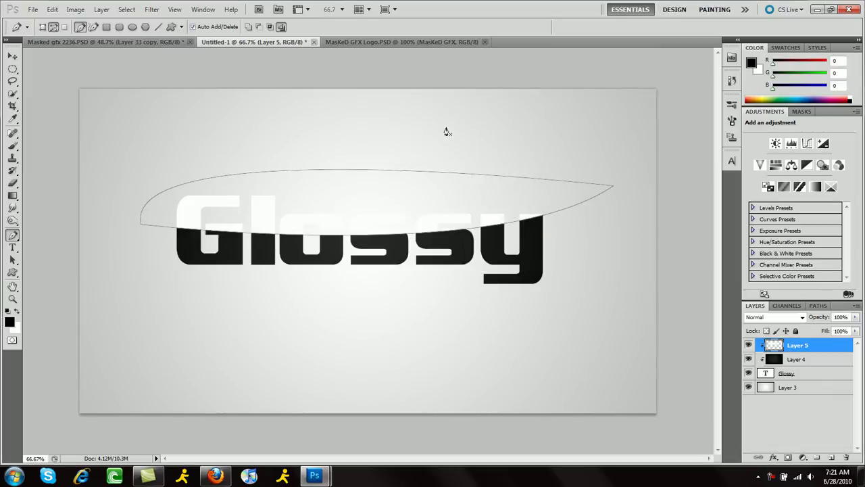
key("Escape")
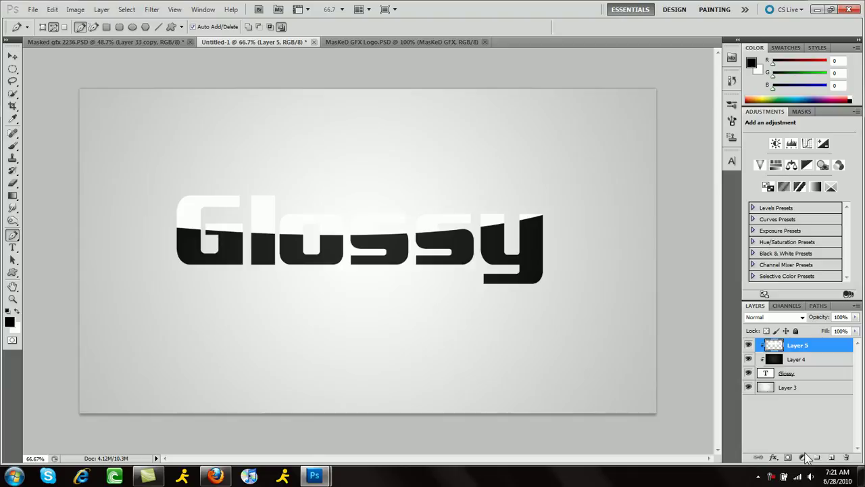
- Mask Layer 5 with an upward white-to-black gradient, then switch to the MasKeD GFX Logo document
left_click(787, 458)
key("x")
key("g")
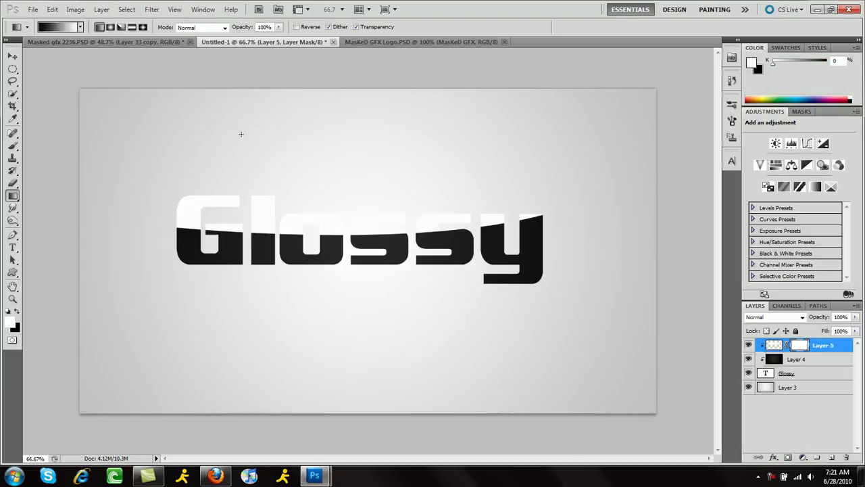
left_click_drag(342, 163, 352, 111)
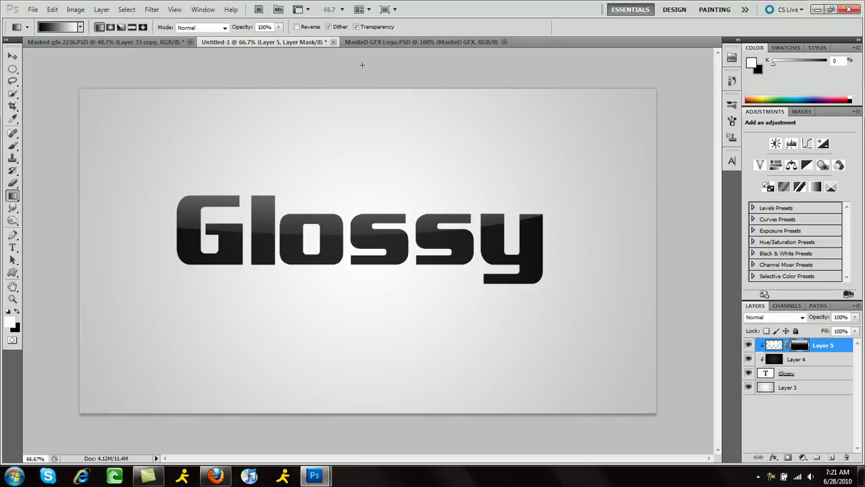
left_click(372, 43)
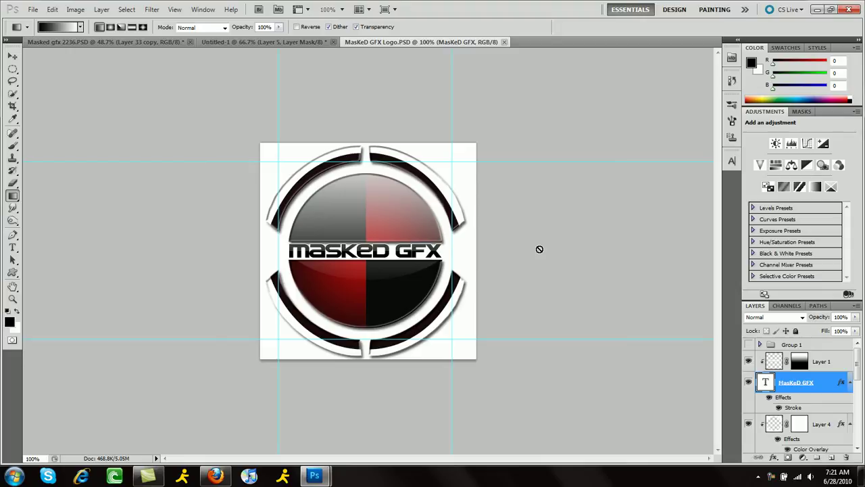
- Hide and reshow Layer 3's gloss highlight to compare, then bring up Masked gfx 2236.PSD
scroll(795, 377, "down", 3)
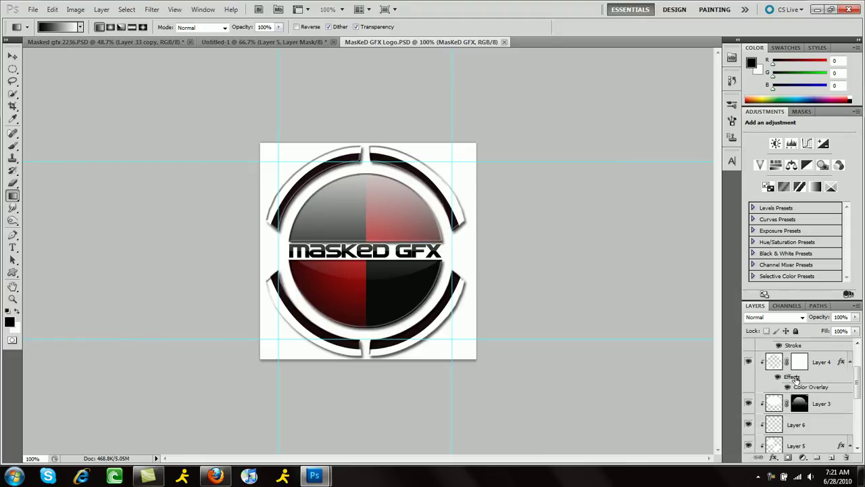
left_click(749, 405)
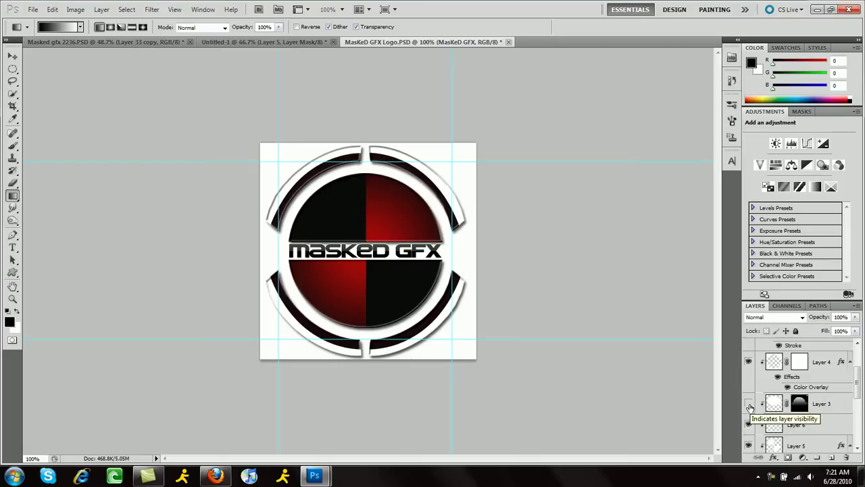
left_click(749, 404)
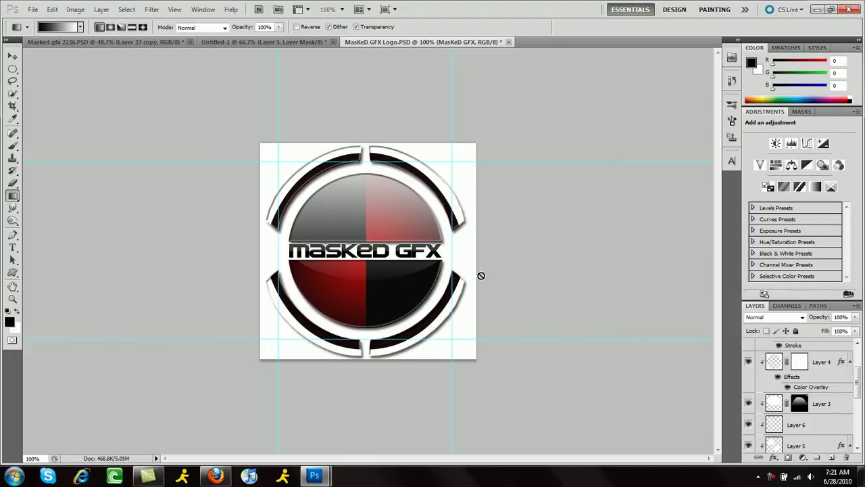
key("v")
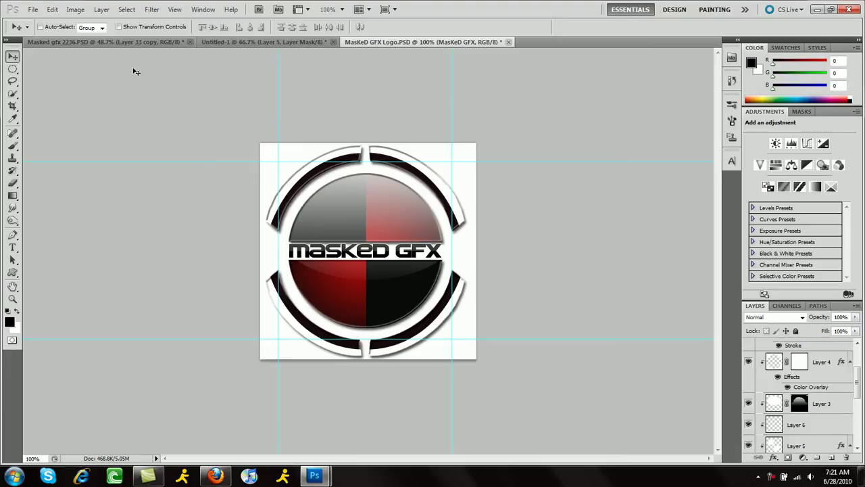
left_click(122, 44)
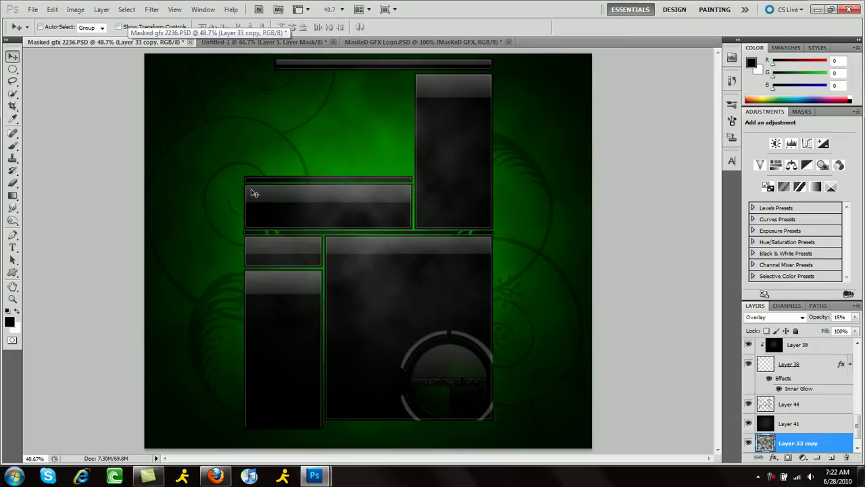
- Zoom the green layout in to 100%, fit it on screen, then return to Untitled-1
key("z")
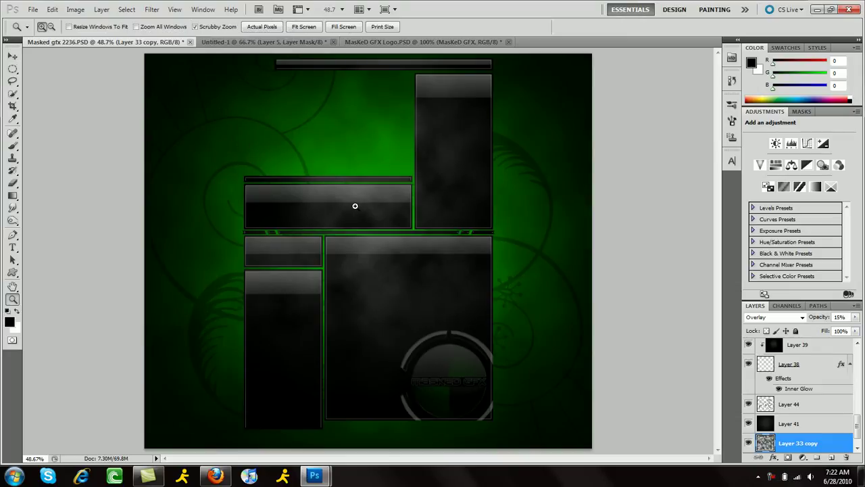
left_click(355, 206)
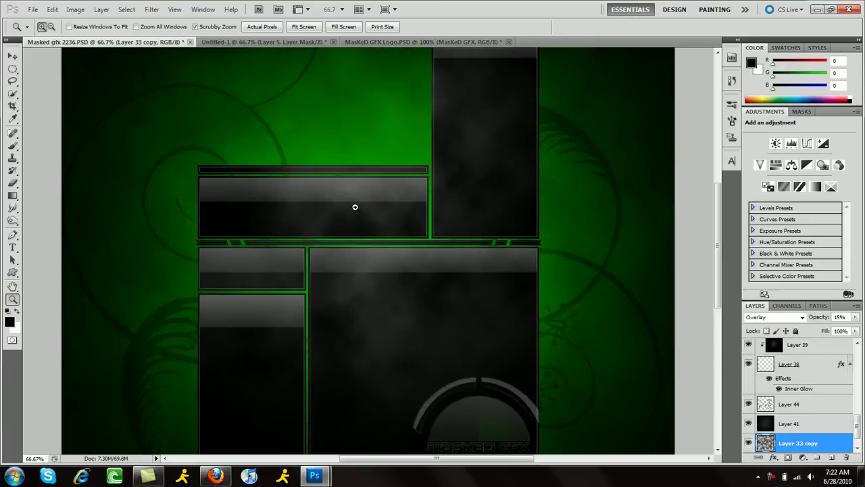
left_click(355, 207)
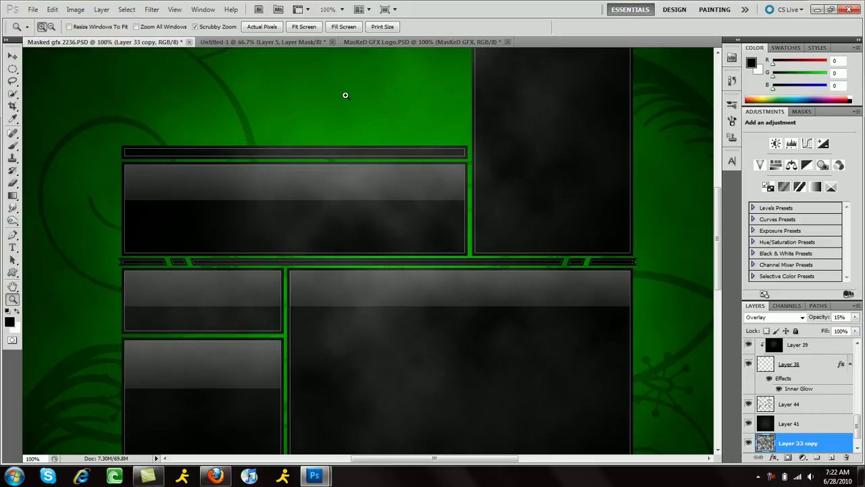
left_click(302, 26)
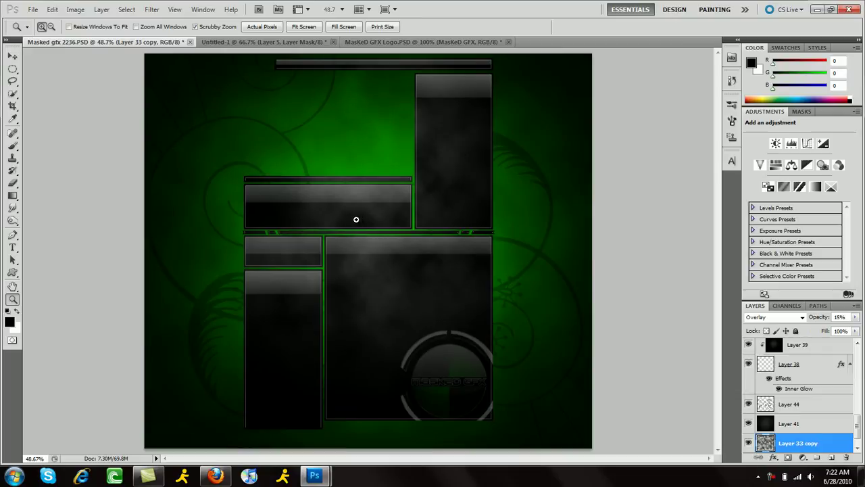
left_click(282, 43)
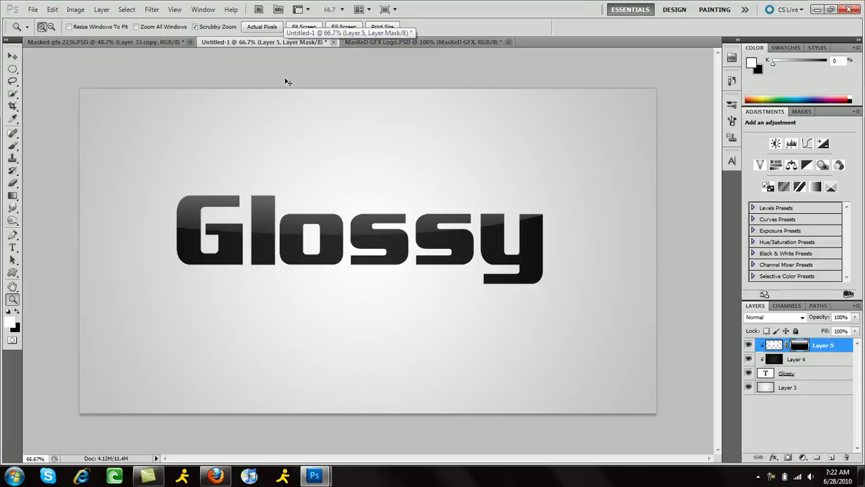
key("v")
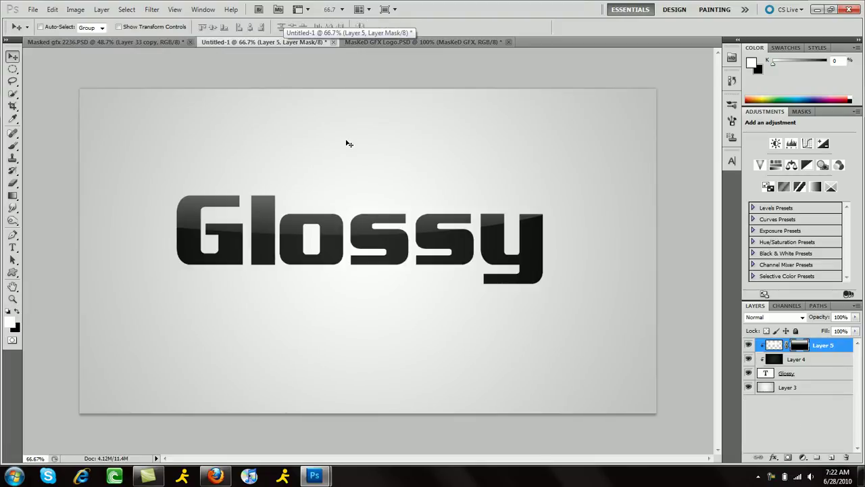